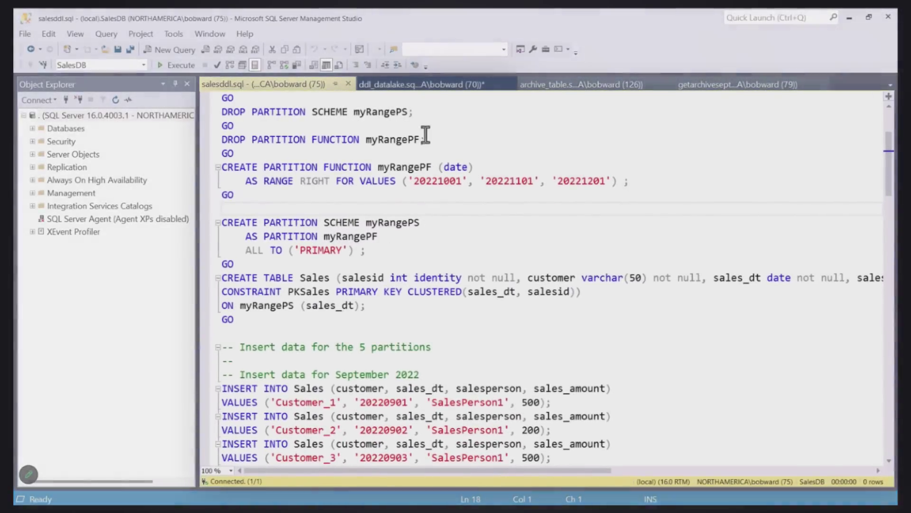
Review the ddl_datalake.sql credential, data source and file format script, then the archive script.
left_click(418, 84)
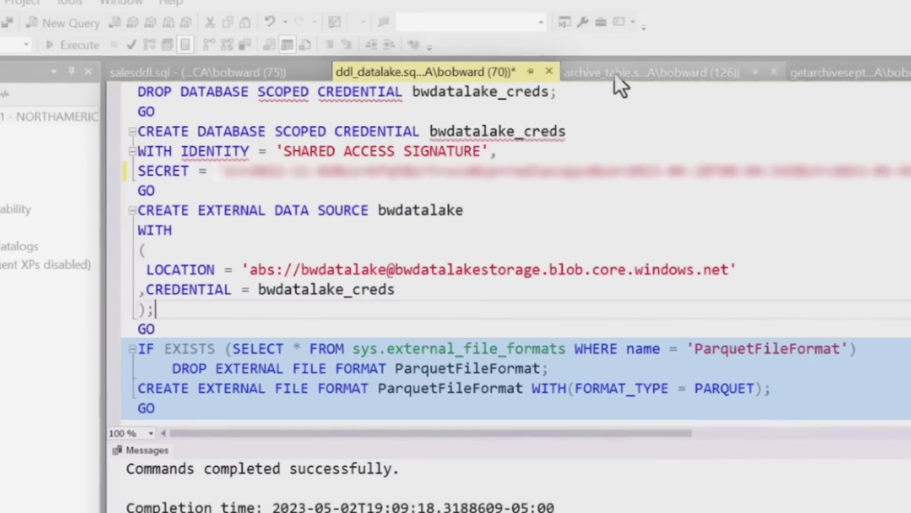
left_click(615, 72)
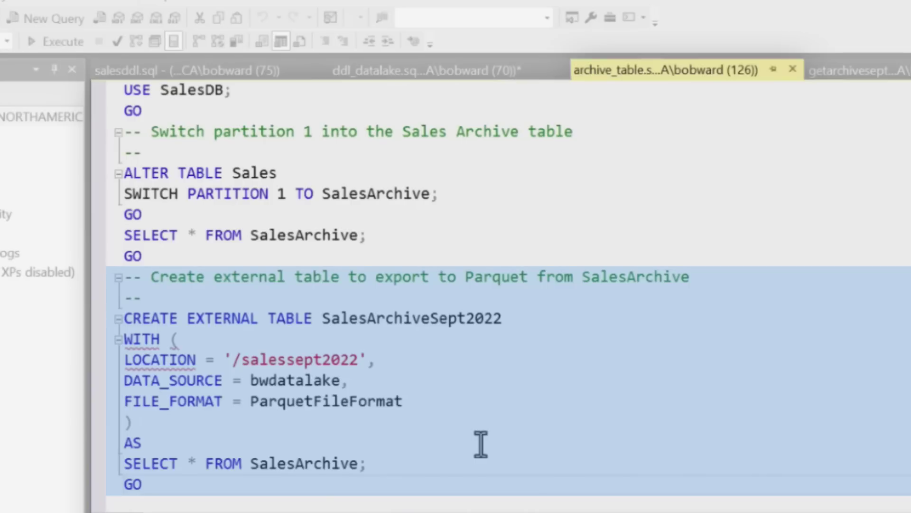
Run the SalesArchiveSept2022 external table export and bring up getarchivesept2022.sql.
key("F5")
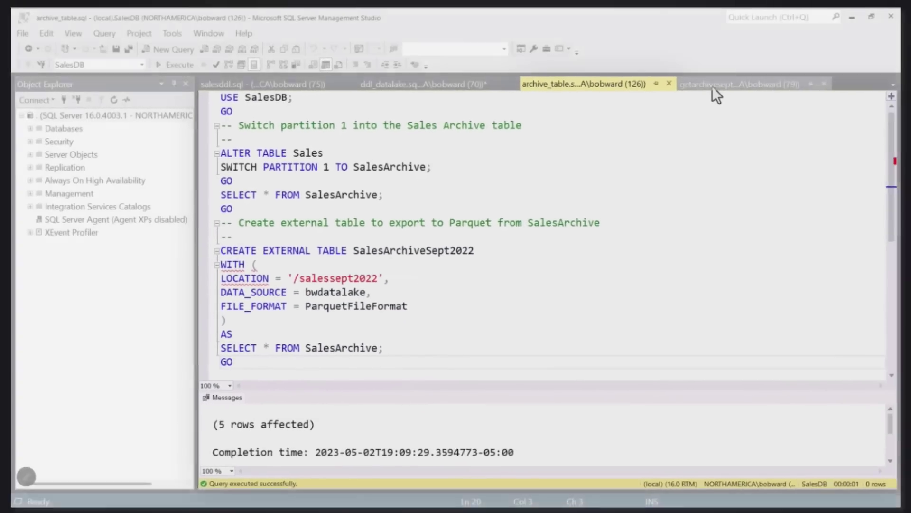
left_click(712, 86)
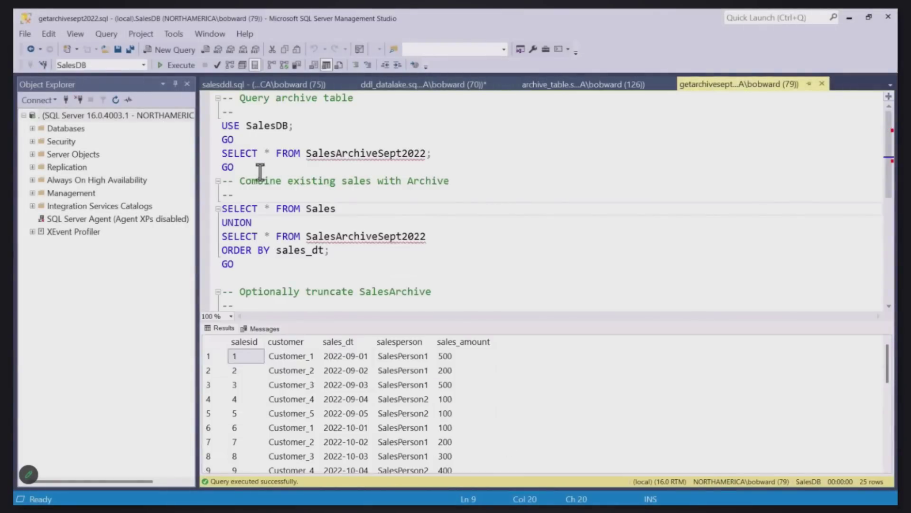
left_click_drag(235, 167, 222, 98)
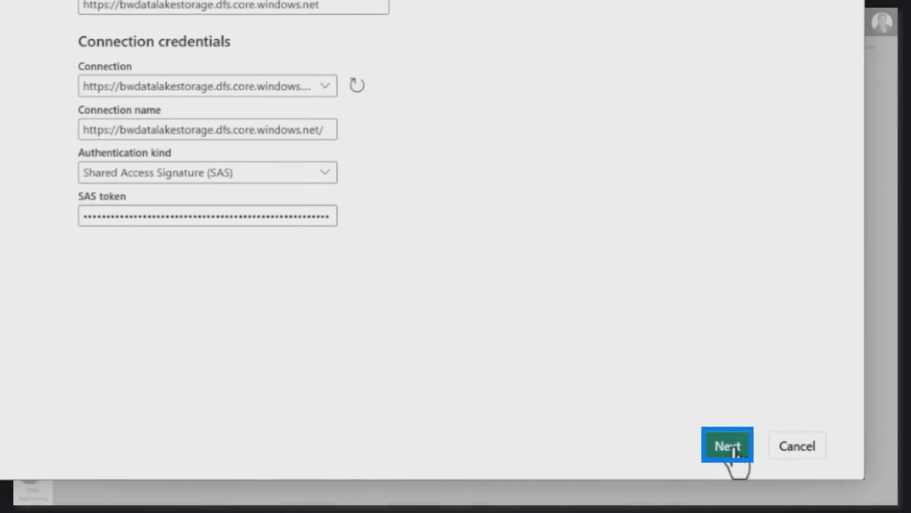
Move on to the shortcut settings for the SAS-authenticated bwdatalakestorage connection.
left_click(726, 446)
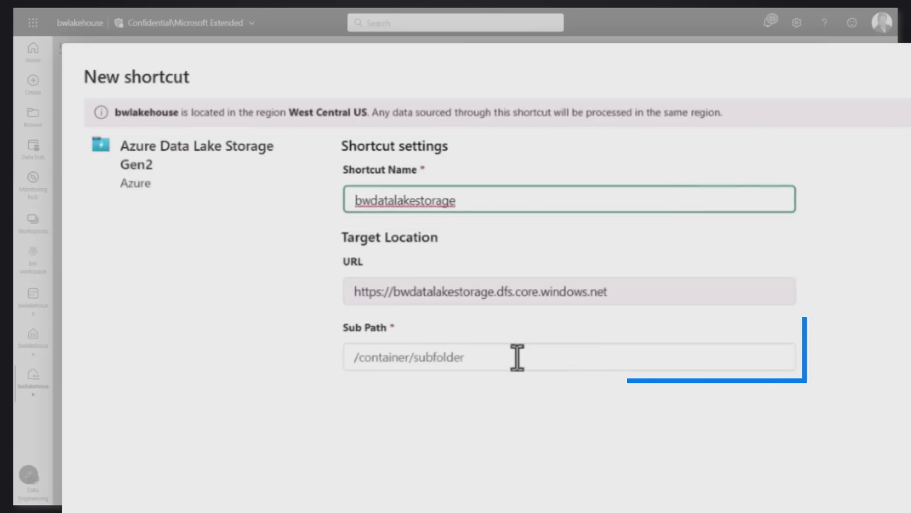
Create the bwdatalakestorage shortcut with its sub path and list the salessept2022 folder's Parquet file.
left_click(518, 357)
type("bwdatalake")
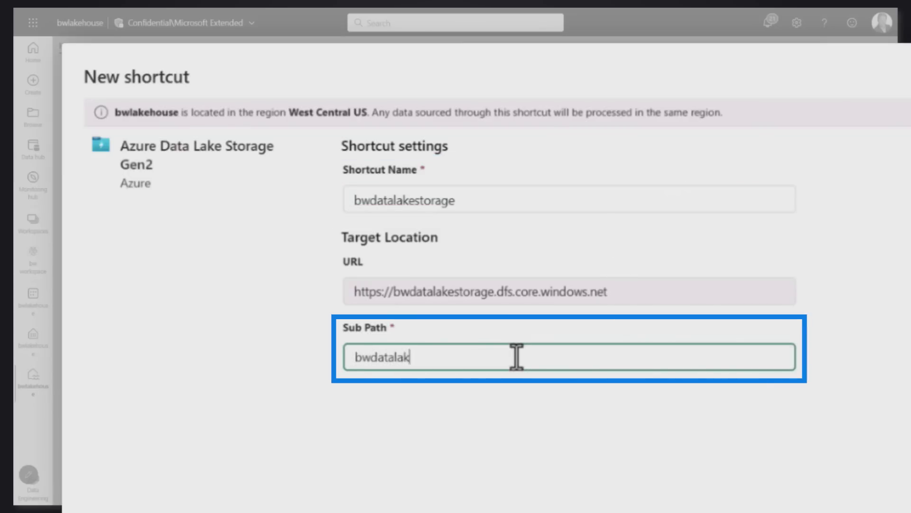
left_click(727, 446)
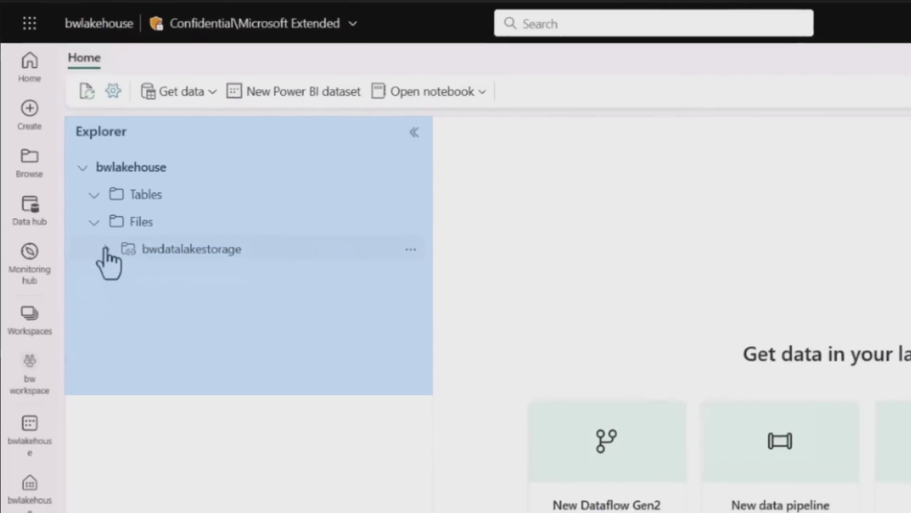
left_click(84, 176)
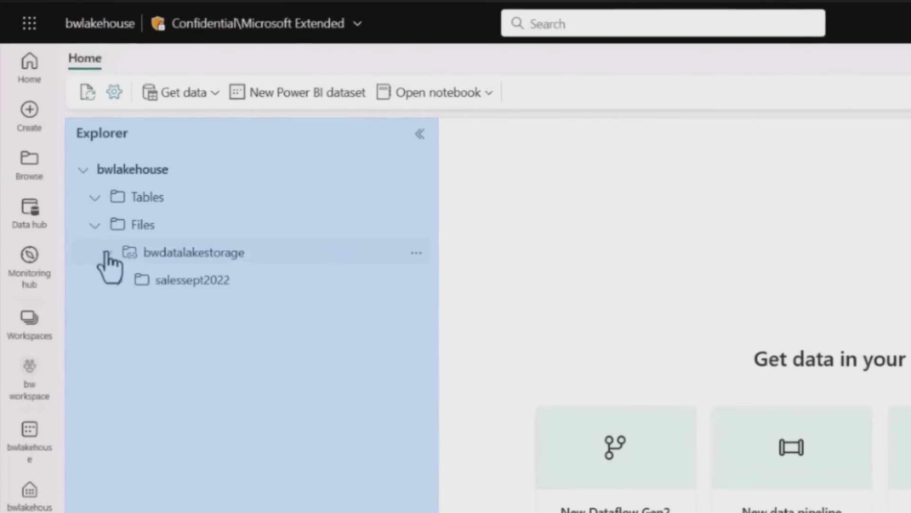
left_click(214, 280)
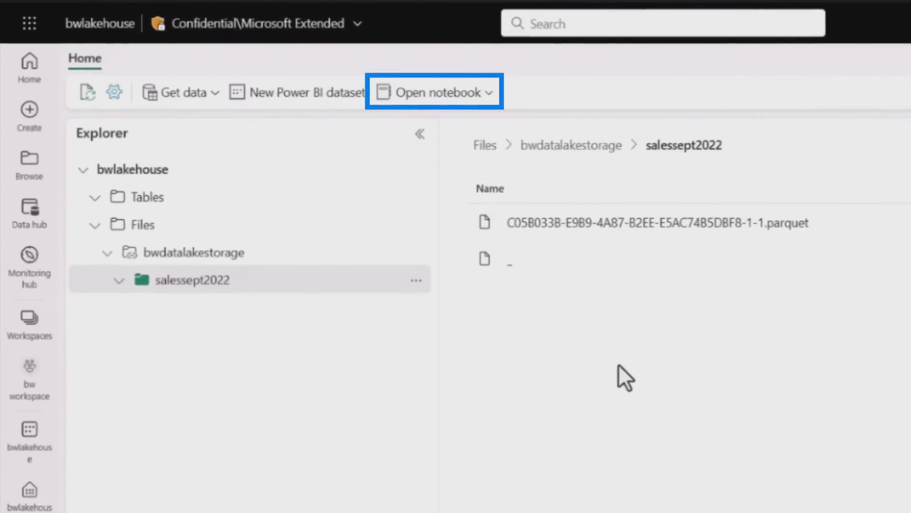
Start a new notebook containing spark.read.parquet code that displays the dataframe.
left_click(474, 92)
left_click(444, 152)
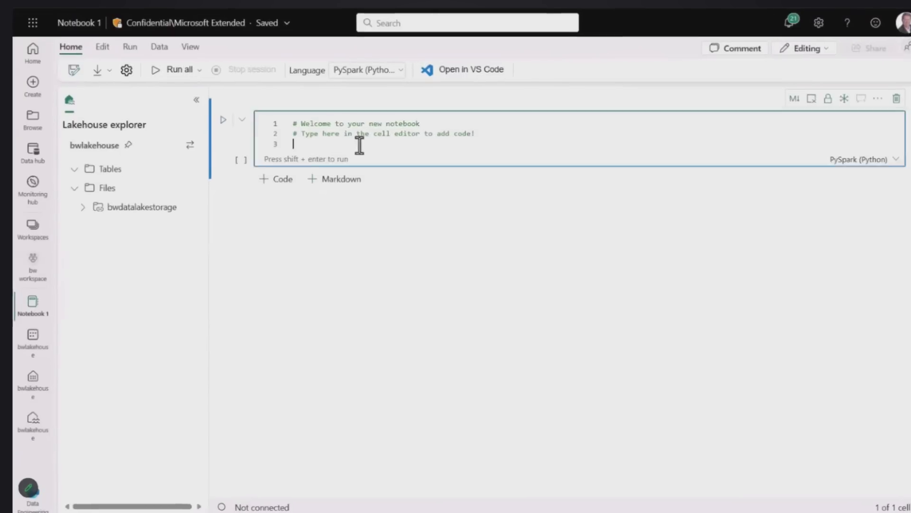
type("df = spark.read.parquet(\"<file path>\") display(df)")
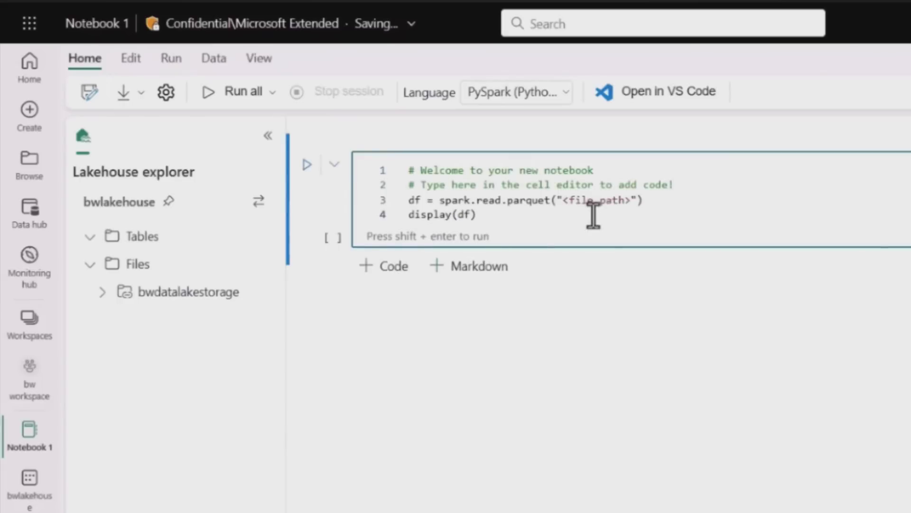
Replace the path placeholder with the salessept2022 Parquet file's relative Spark path and run the cell.
left_click_drag(288, 307, 561, 302)
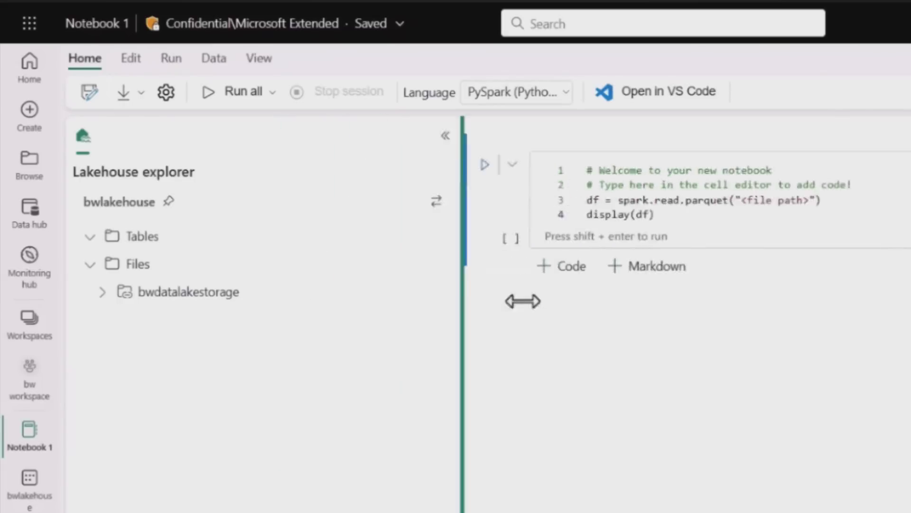
left_click(189, 292)
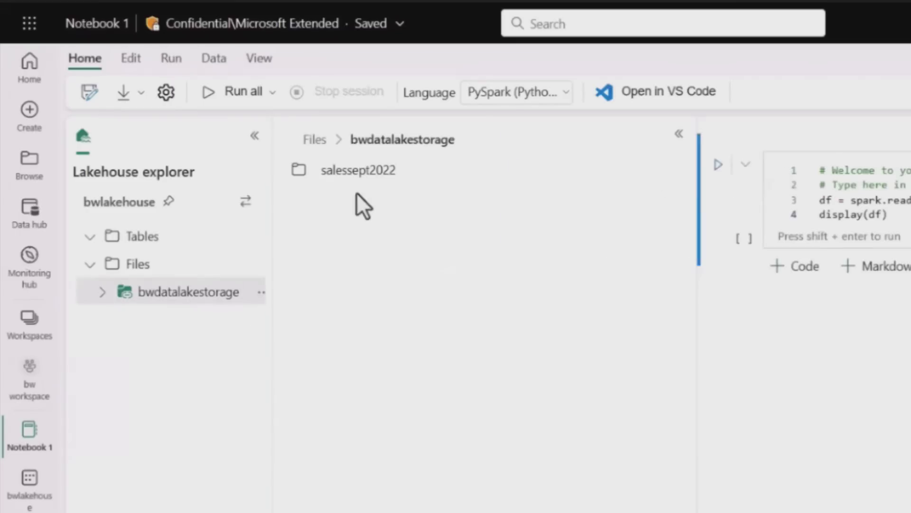
left_click(359, 171)
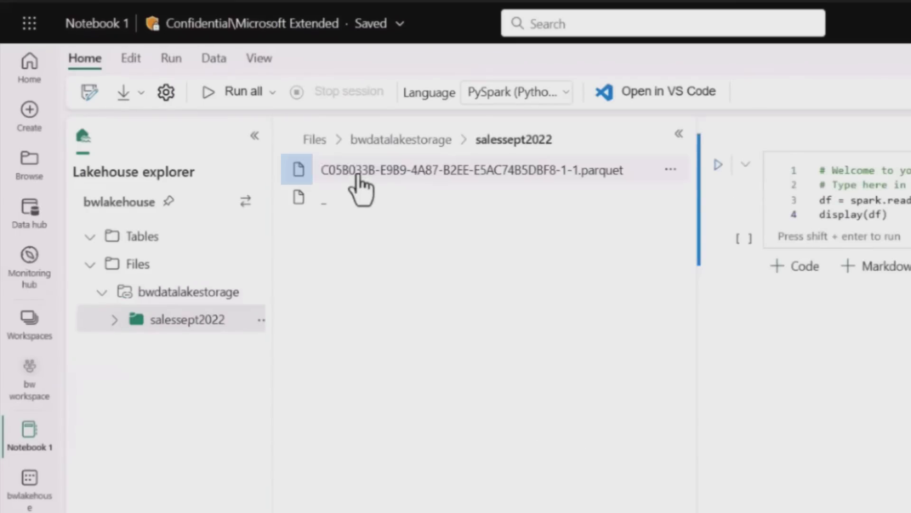
left_click(670, 170)
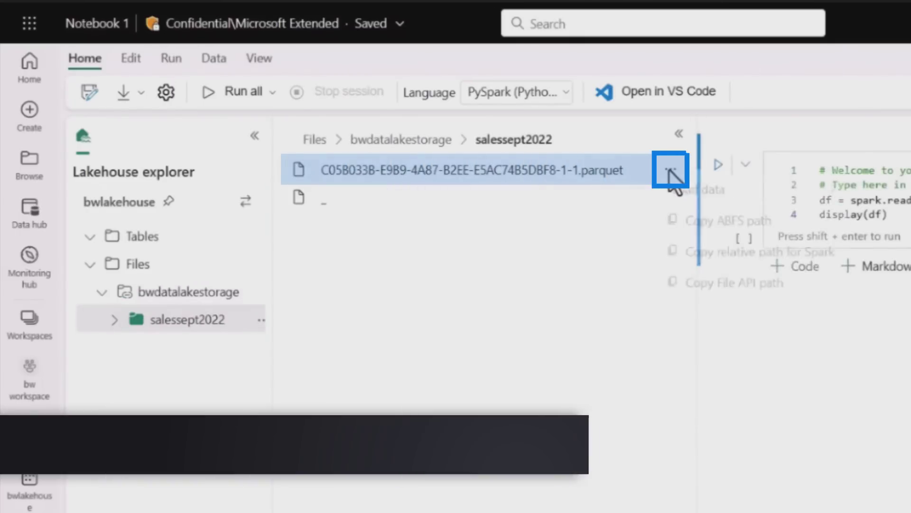
left_click(728, 261)
double_click(629, 200)
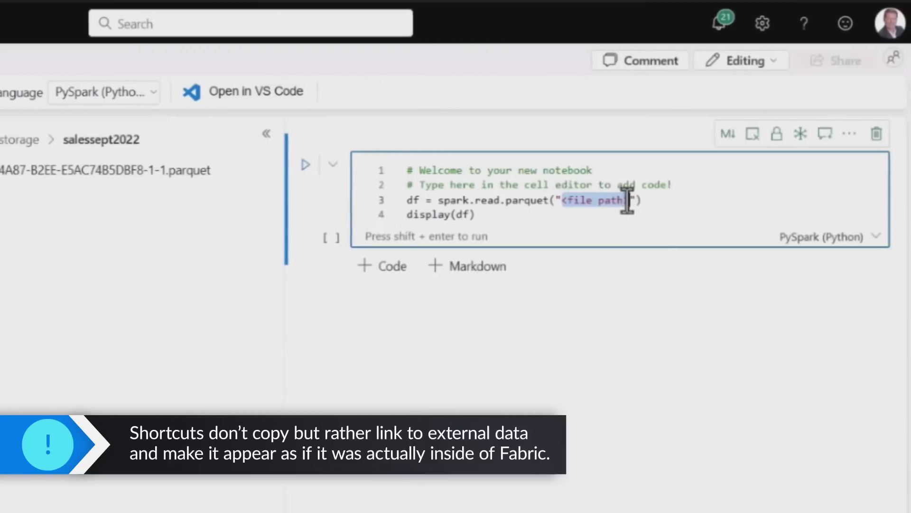
key("ctrl+v")
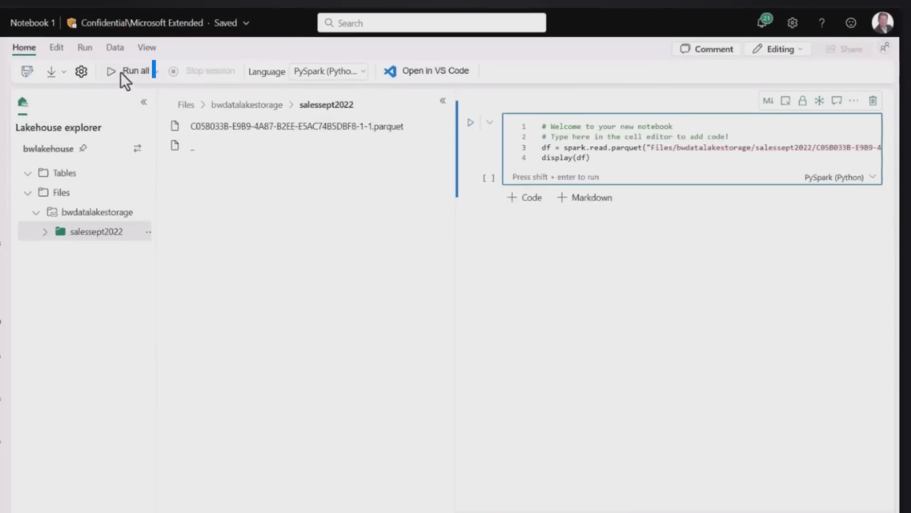
left_click(128, 70)
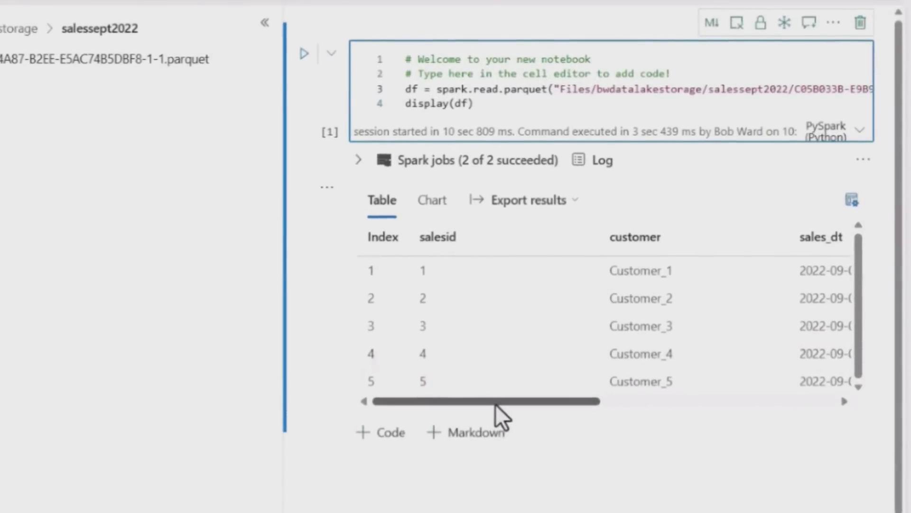
mouse_move(495, 404)
left_mouse_down()
mouse_move(755, 413)
mouse_move(444, 410)
left_mouse_up()
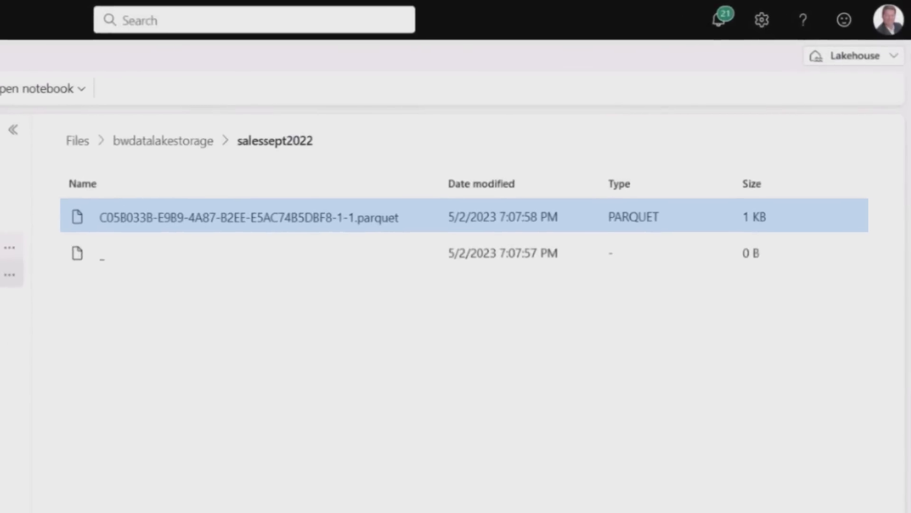
mouse_move(418, 218)
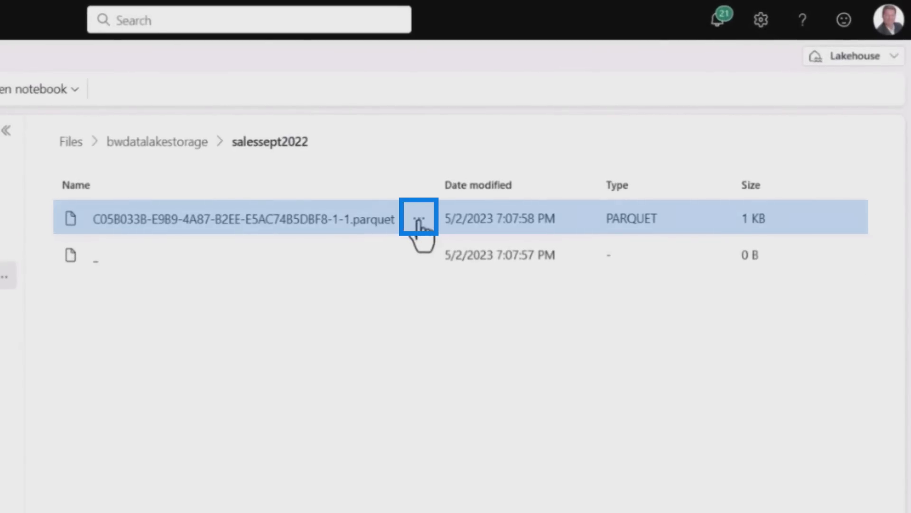
Load the shortcut's Parquet file into a Delta table named salessept2022.
left_click(418, 219)
left_click(363, 251)
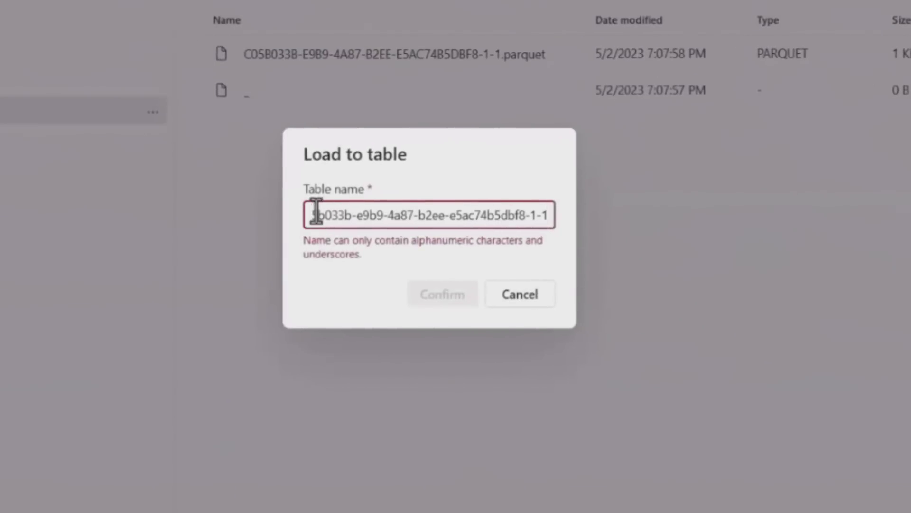
triple_click(317, 214)
type("c0")
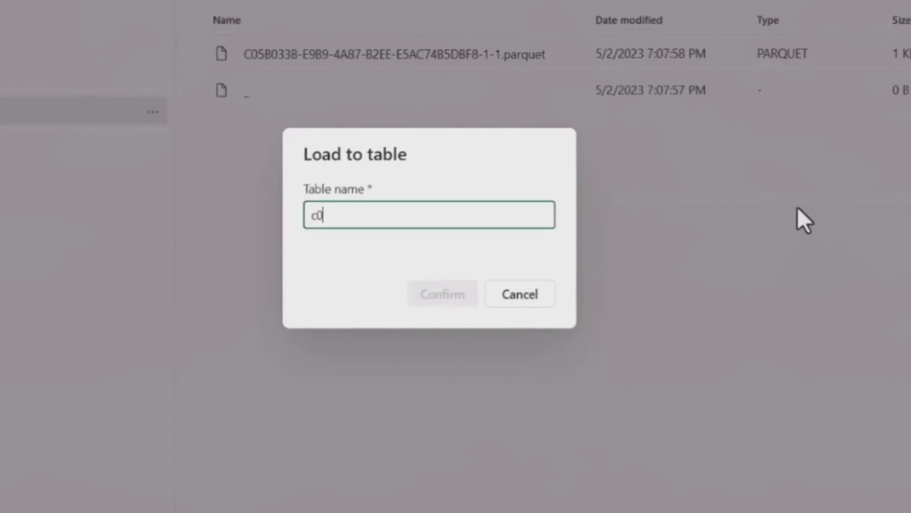
key("BackSpace")
type("salessept2022")
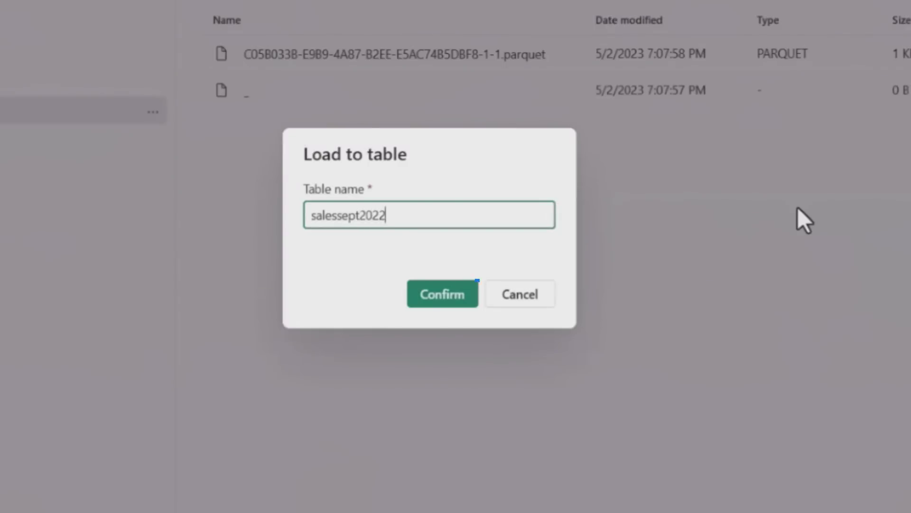
left_click(442, 294)
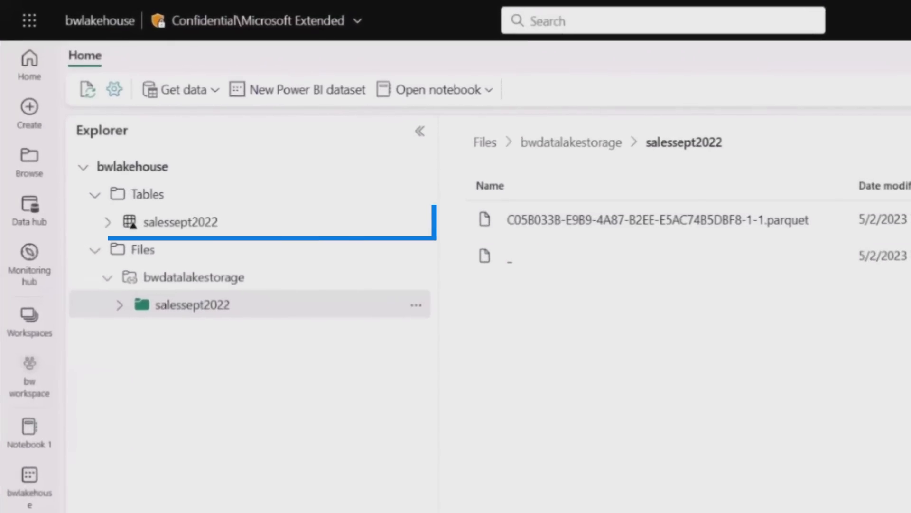
Expand salessept2022 to see its columns and preview its sample rows.
left_click(108, 222)
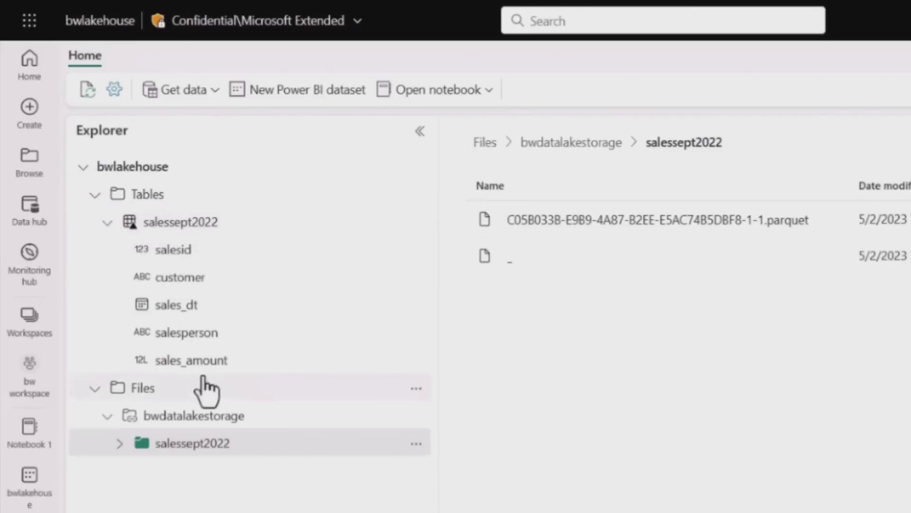
left_click(180, 222)
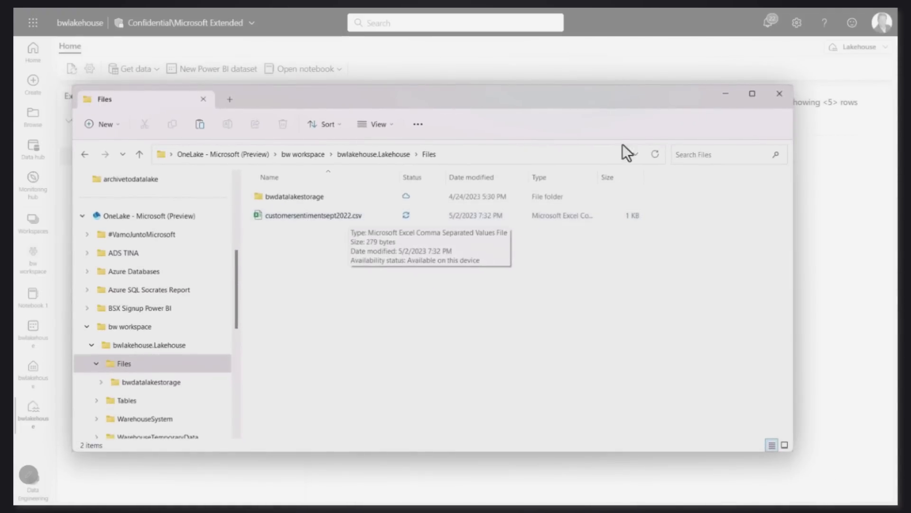
Refresh the lakehouse Files and load customersentimentsept2022.csv as the customersentimentsept2022 Delta table.
left_click(725, 94)
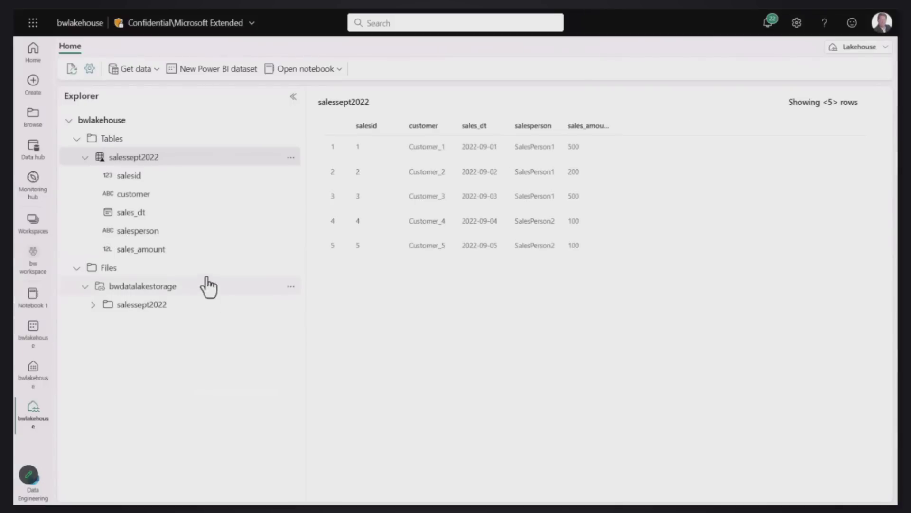
left_click(108, 268)
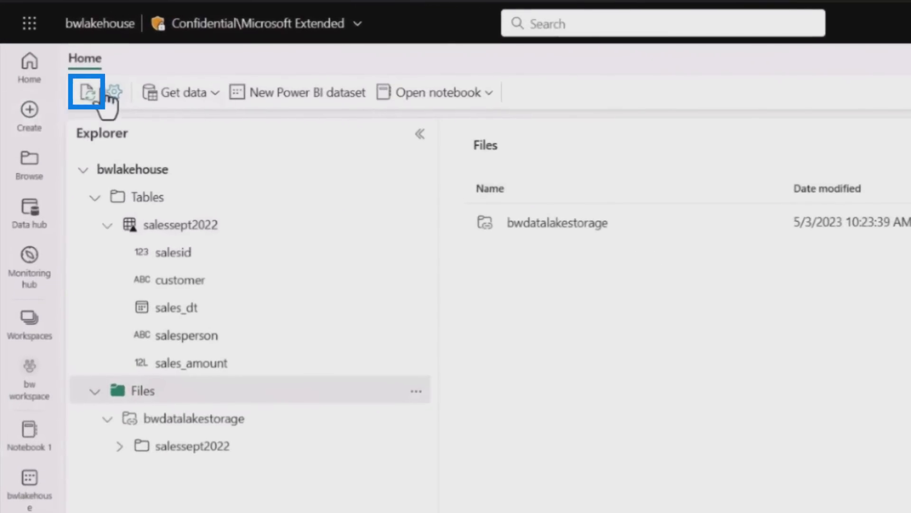
left_click(87, 92)
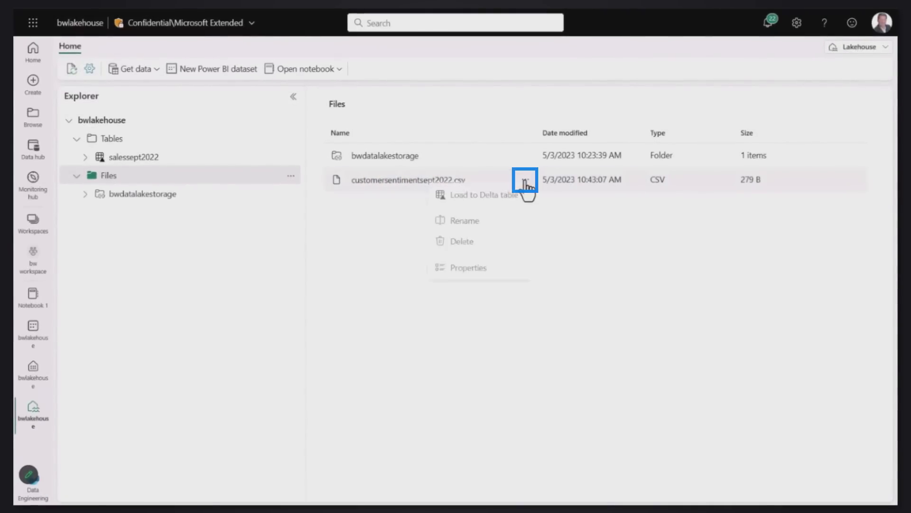
left_click(497, 200)
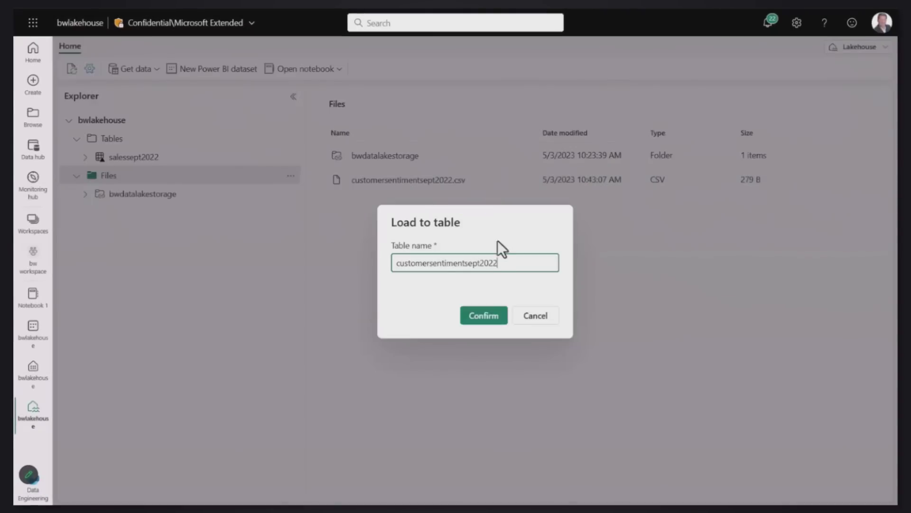
left_click(483, 316)
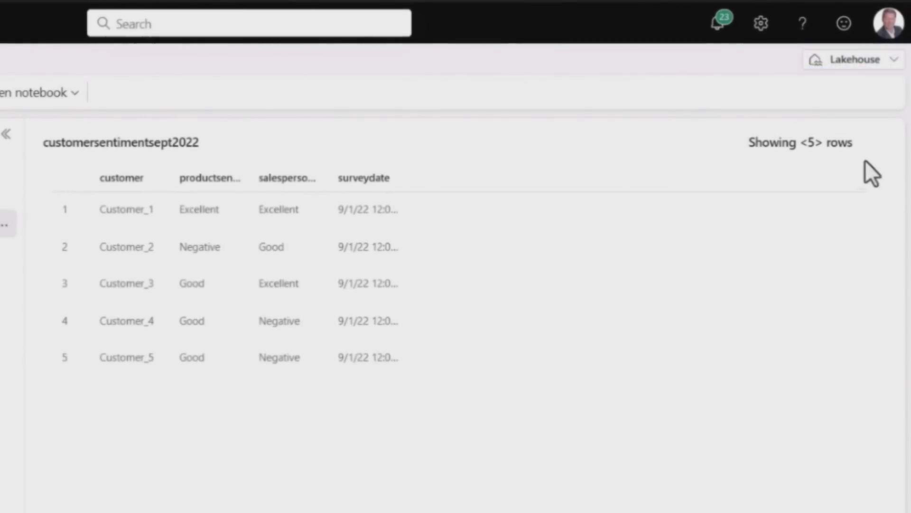
In the SQL endpoint model view, link customersentimentsept2022.customer many-to-one to salessept2022.customer.
left_click(896, 64)
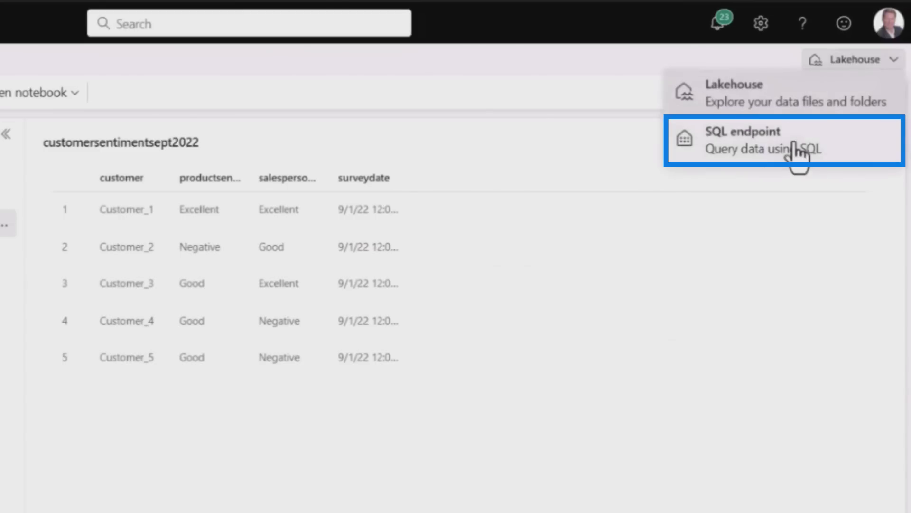
left_click(797, 151)
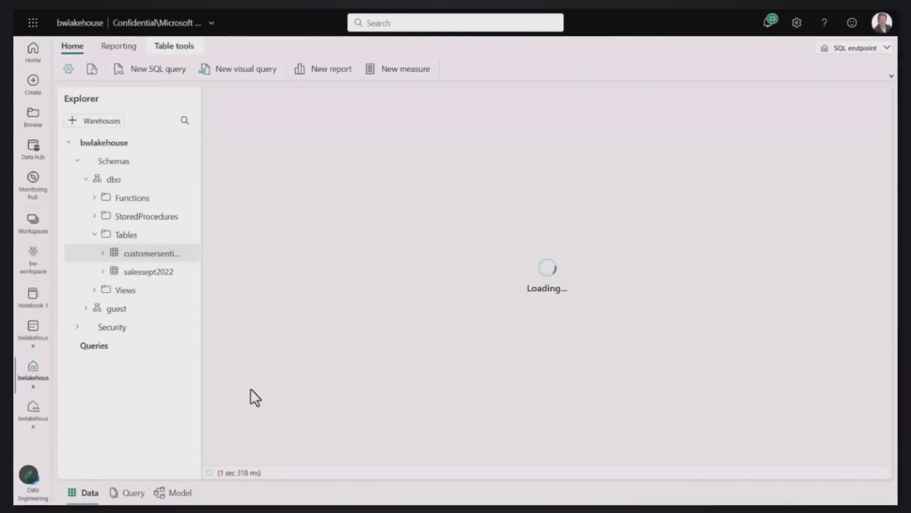
left_click(180, 492)
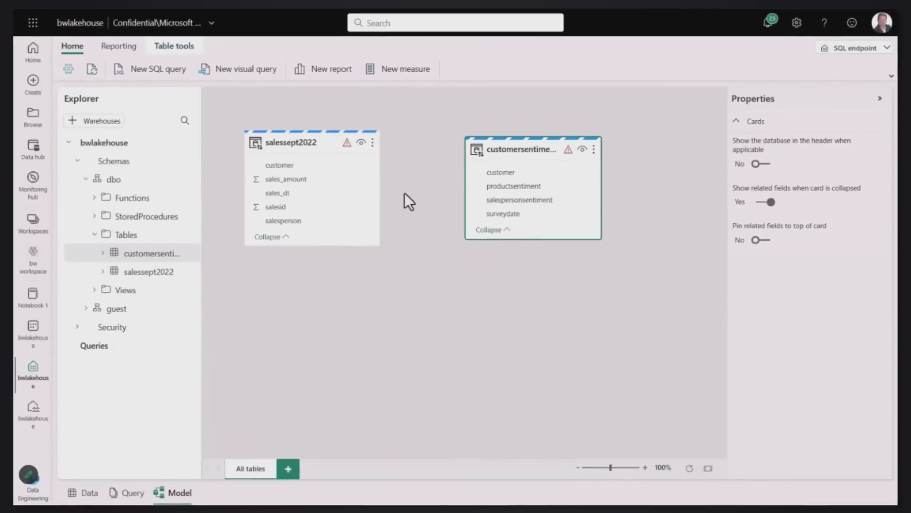
mouse_move(500, 172)
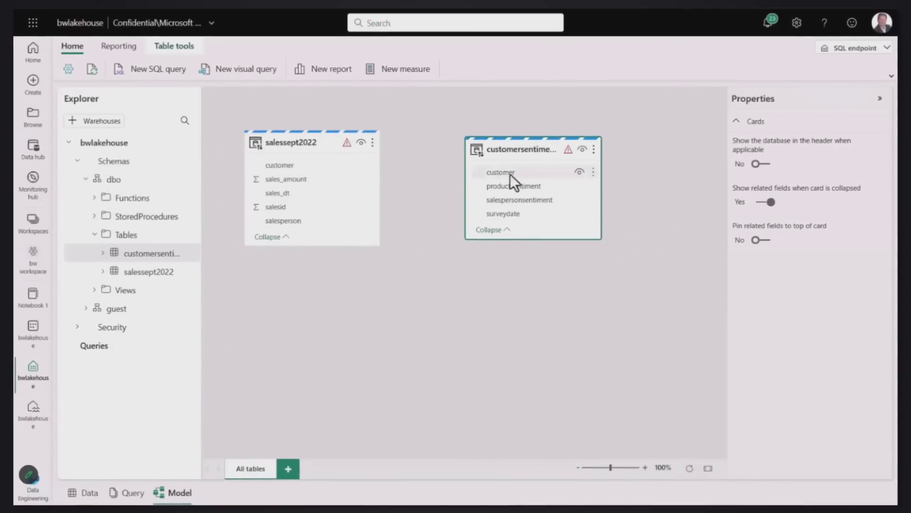
left_click_drag(510, 172, 356, 164)
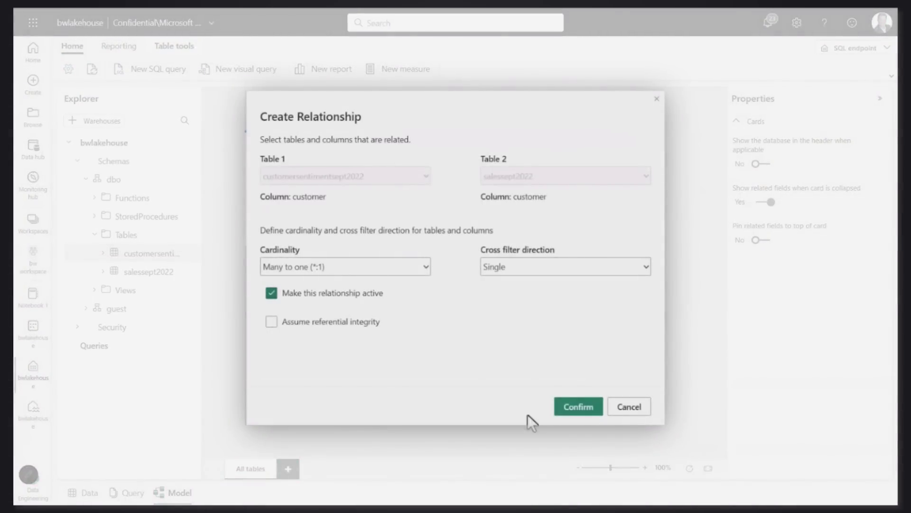
left_click(578, 407)
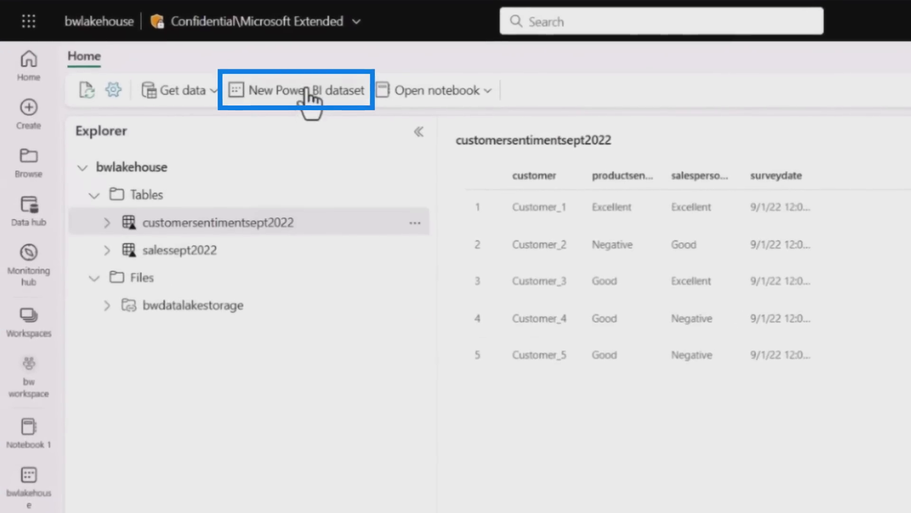
Create a Power BI dataset of salessept2022 and customersentimentsept2022, then auto-create its report.
left_click(306, 90)
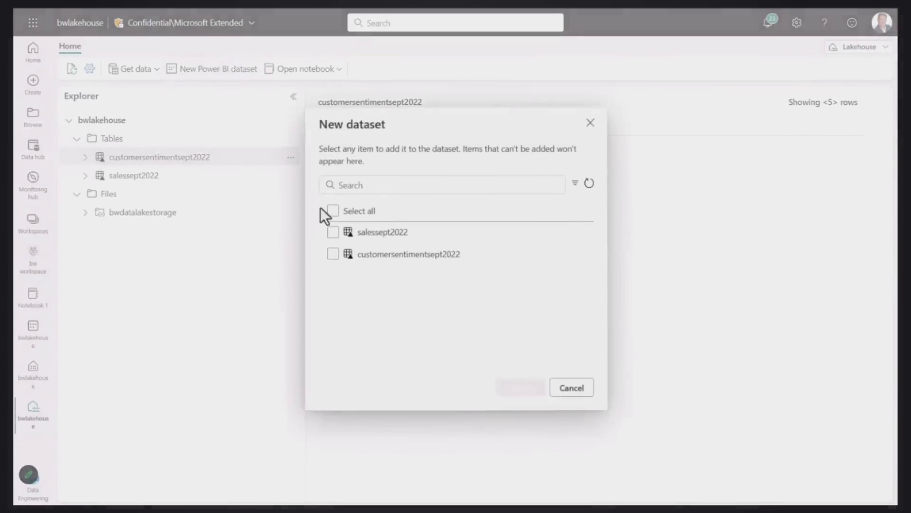
left_click(334, 210)
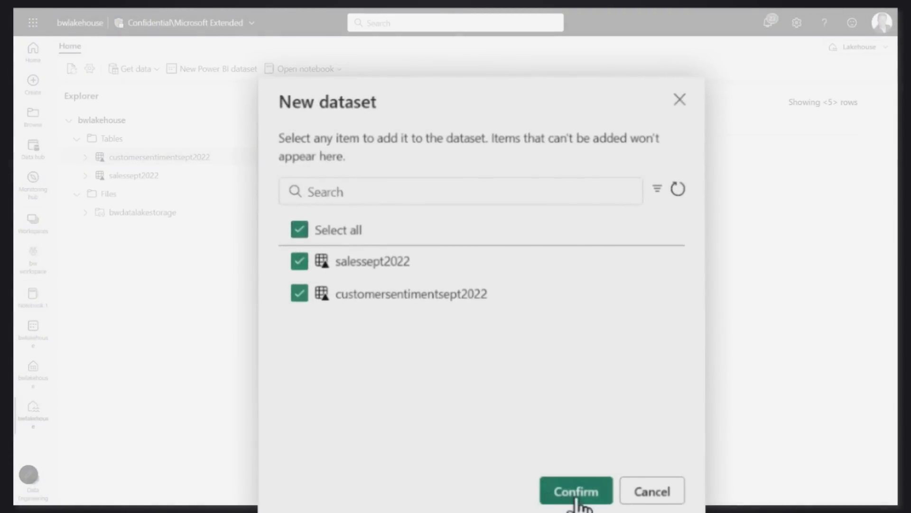
left_click(577, 492)
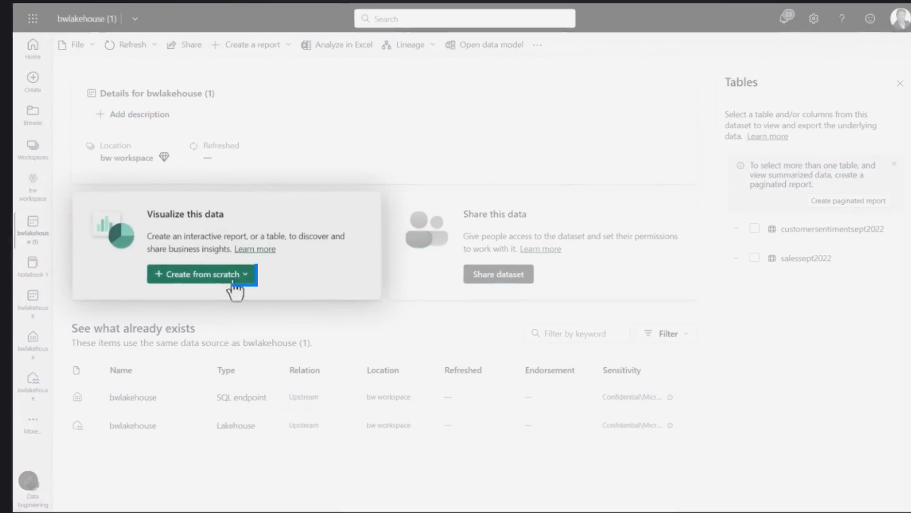
left_click(235, 278)
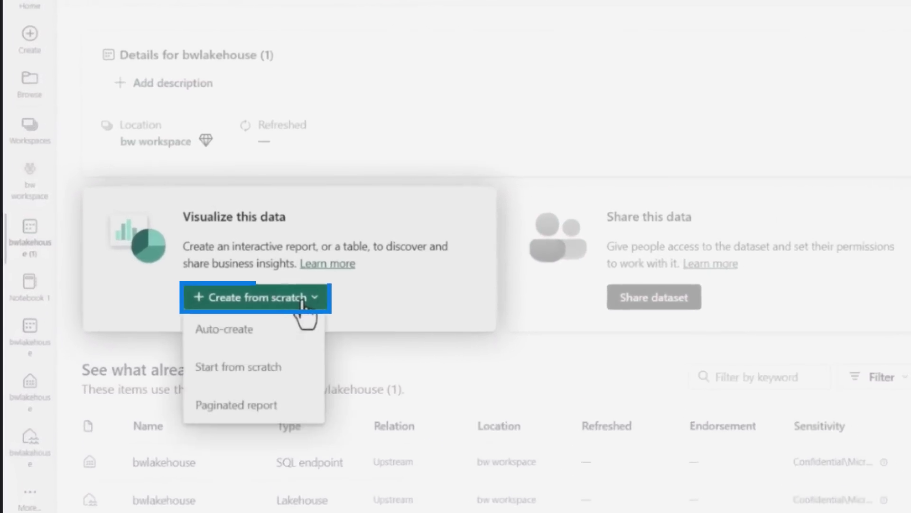
left_click(242, 340)
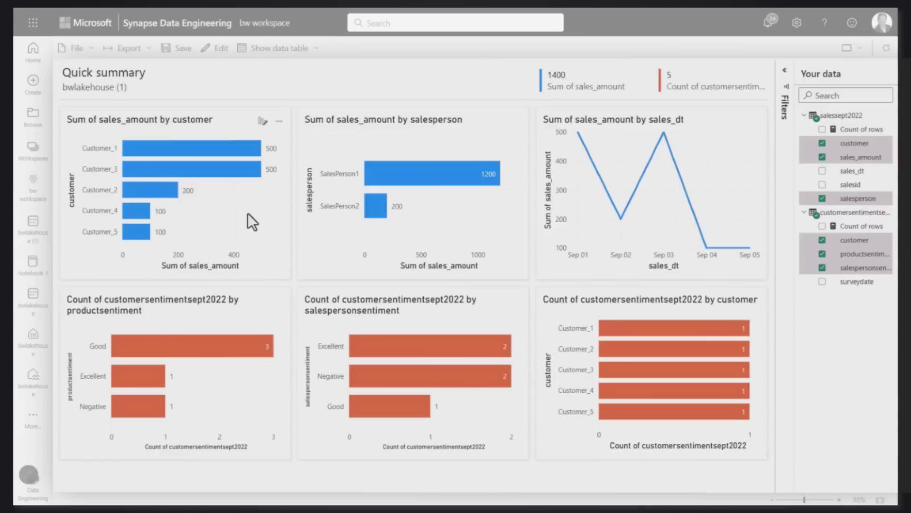
Select the Customer_3, Customer_2, Customer_4 and Customer_5 bars in the sales-by-customer chart in turn.
left_click(239, 146)
left_click(236, 169)
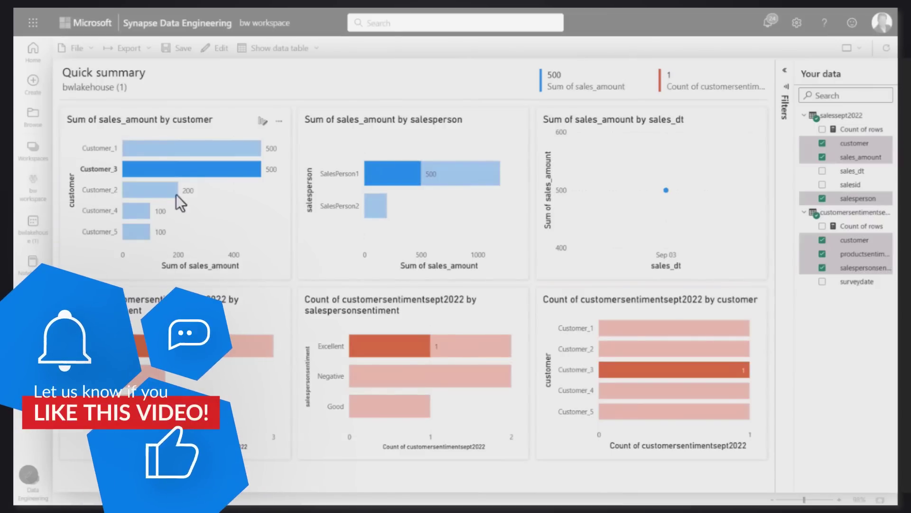
left_click(148, 189)
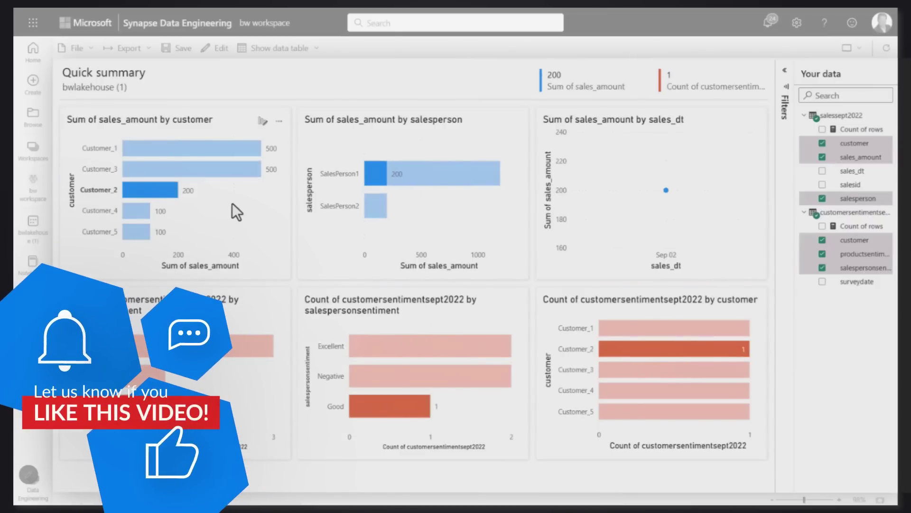
left_click(141, 210)
left_click(143, 234)
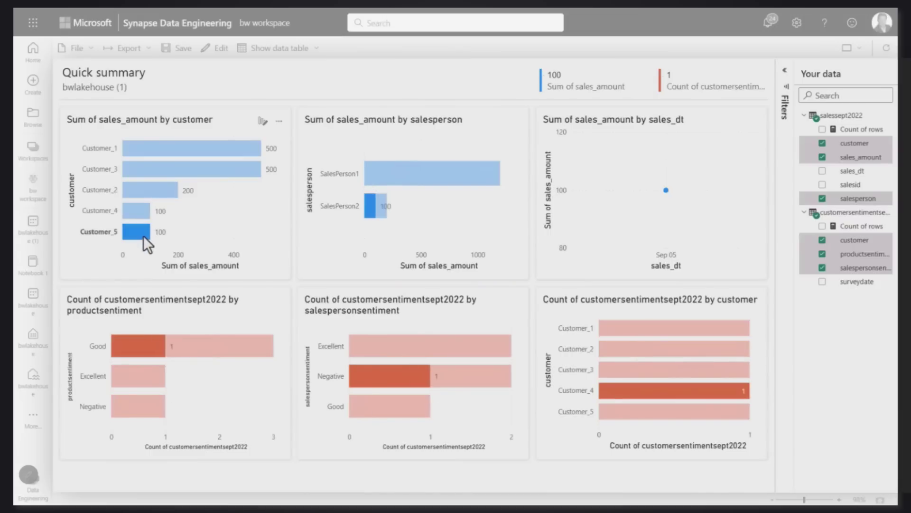